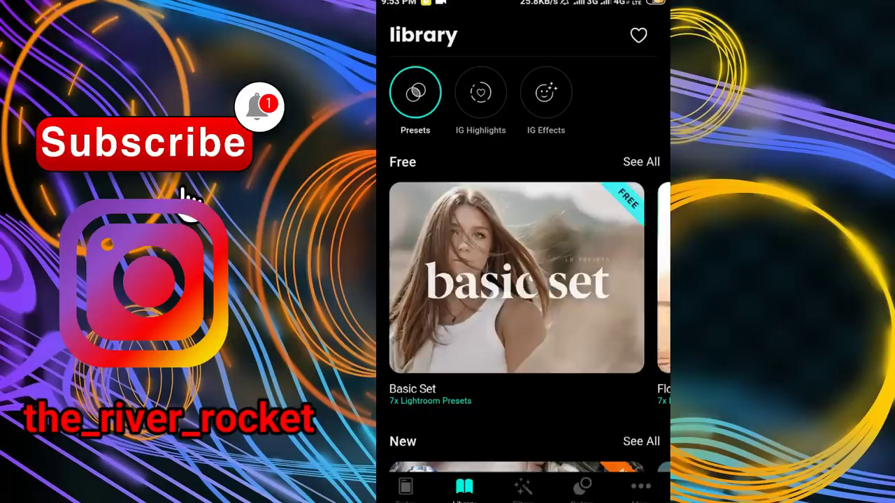
scroll(517, 279, "down", 3)
scroll(517, 279, "down", 2)
scroll(518, 280, "down", 5)
scroll(518, 280, "down", 2)
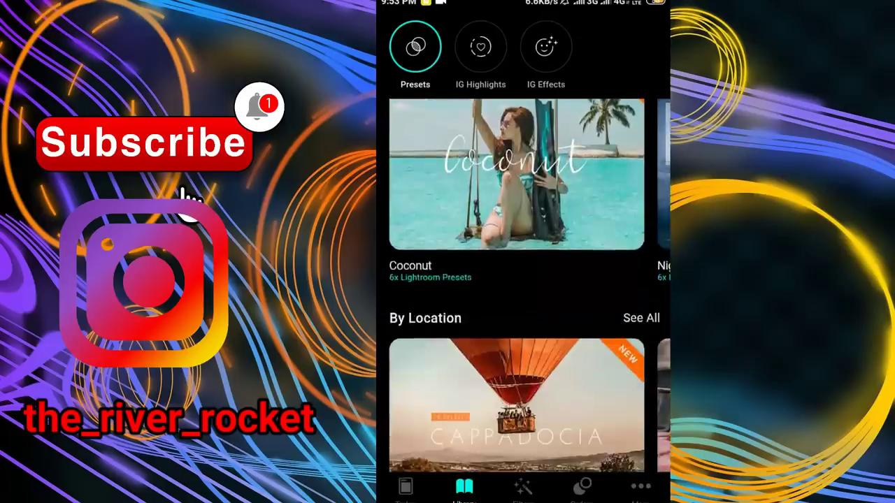
scroll(517, 279, "down", 5)
scroll(517, 279, "down", 1)
scroll(517, 280, "down", 2)
scroll(517, 280, "down", 1)
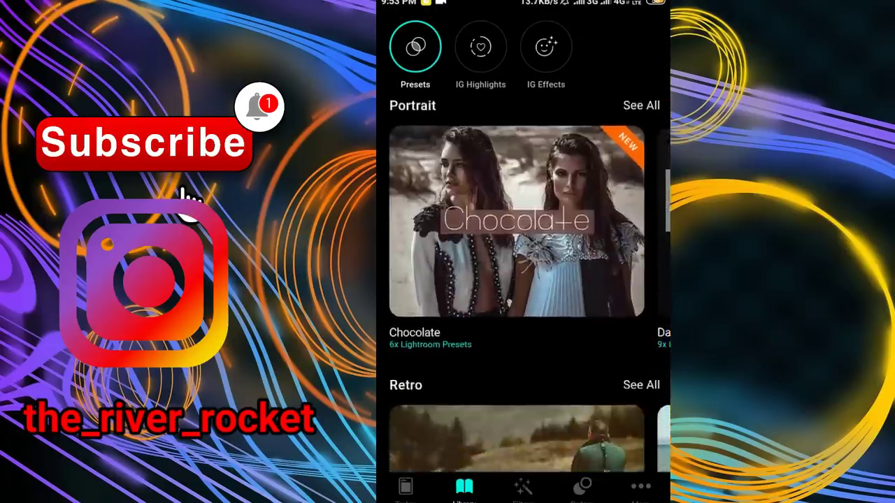
scroll(518, 280, "up", 1)
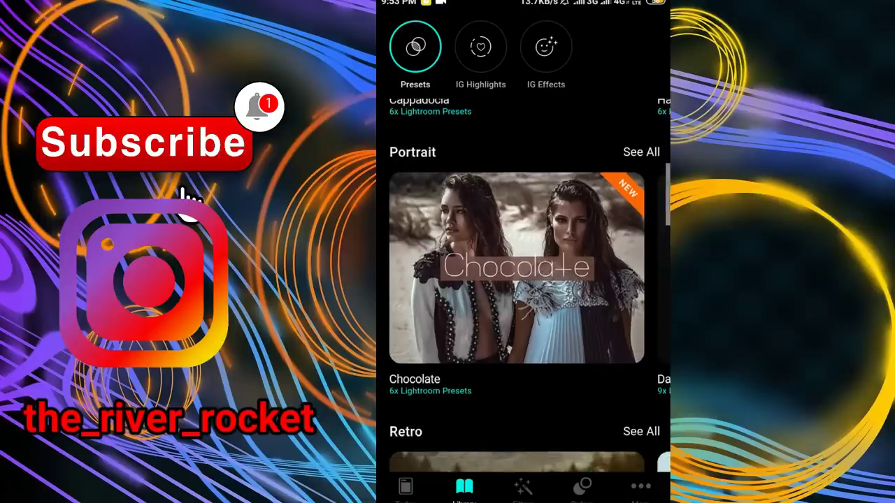
left_click(516, 268)
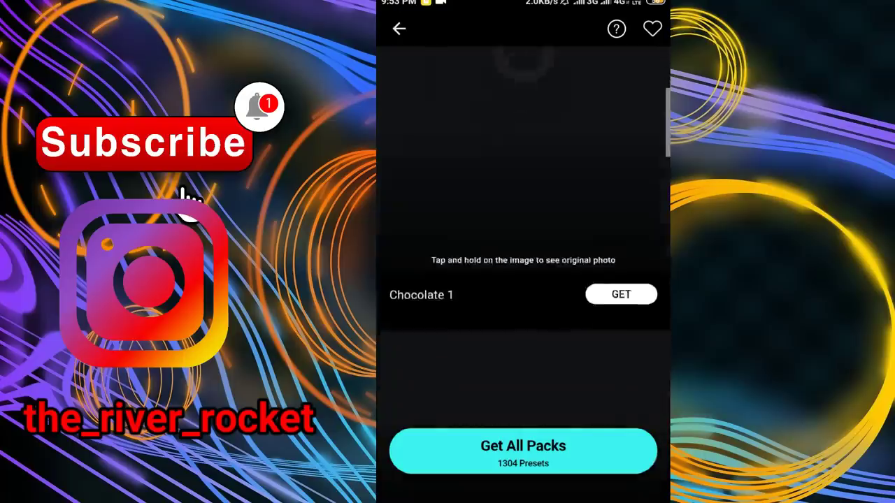
scroll(523, 279, "down", 3)
scroll(523, 280, "down", 2)
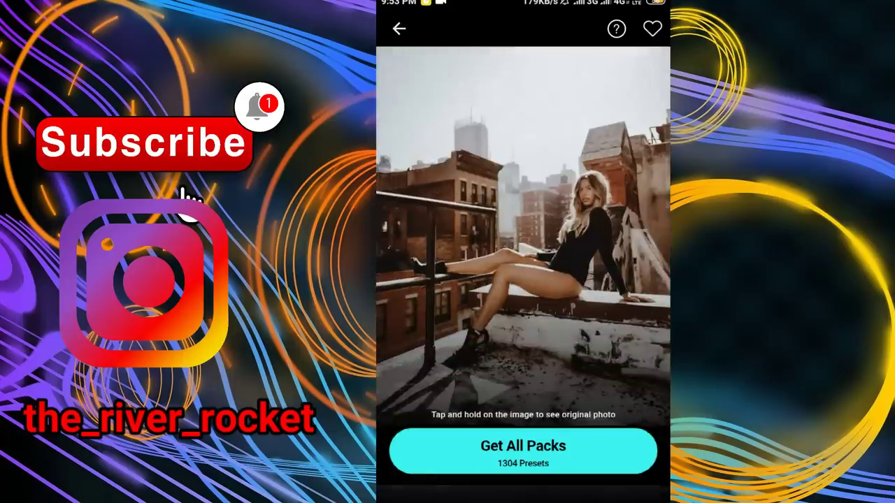
scroll(523, 280, "down", 5)
left_click(523, 451)
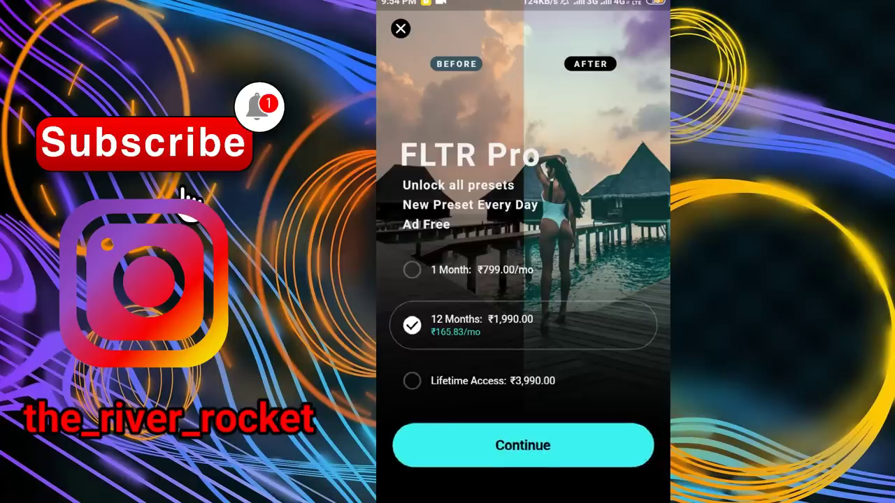
left_click(401, 28)
left_click(399, 30)
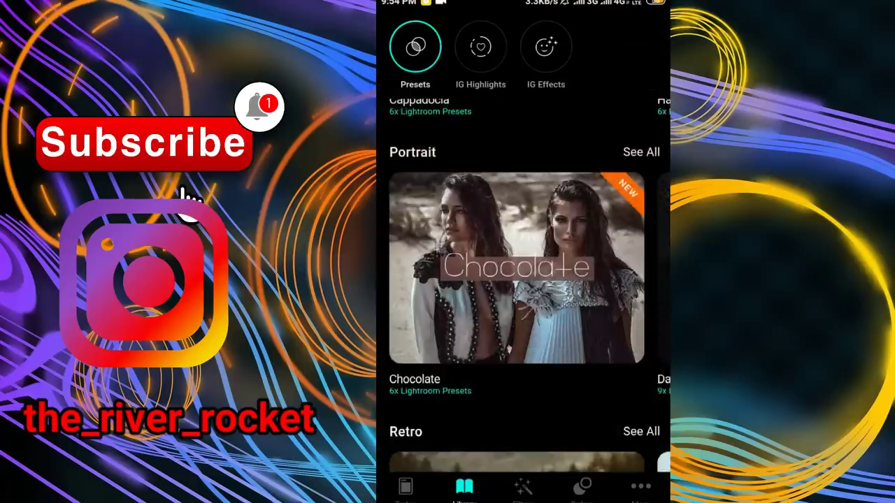
scroll(518, 287, "down", 3)
Start a new edit and load the girl-in-red-jacket photo from Recent into the preview
left_click(518, 378)
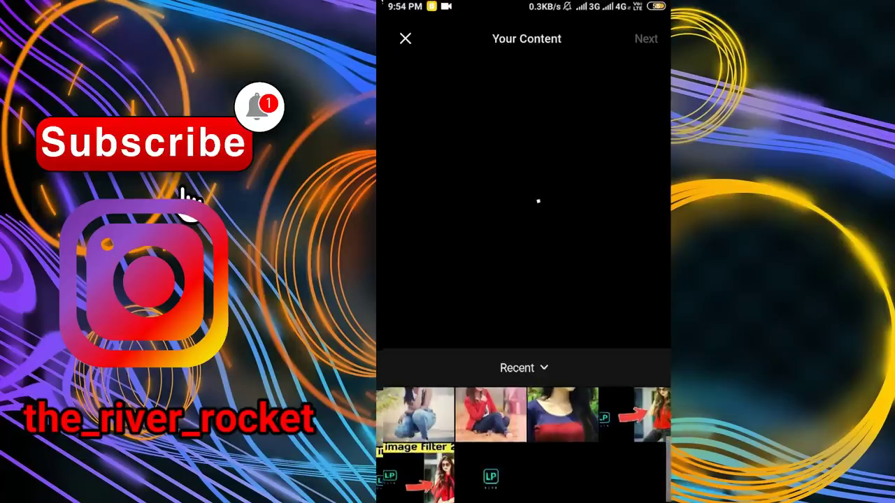
left_click(490, 424)
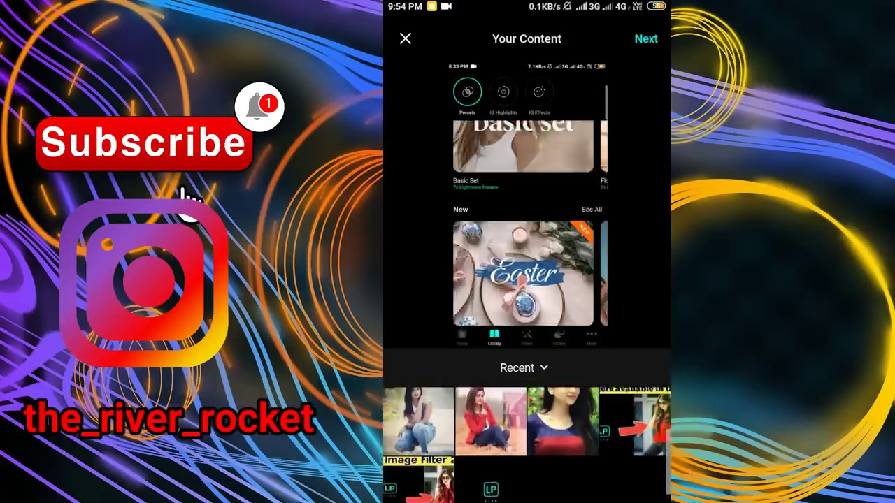
left_click(491, 428)
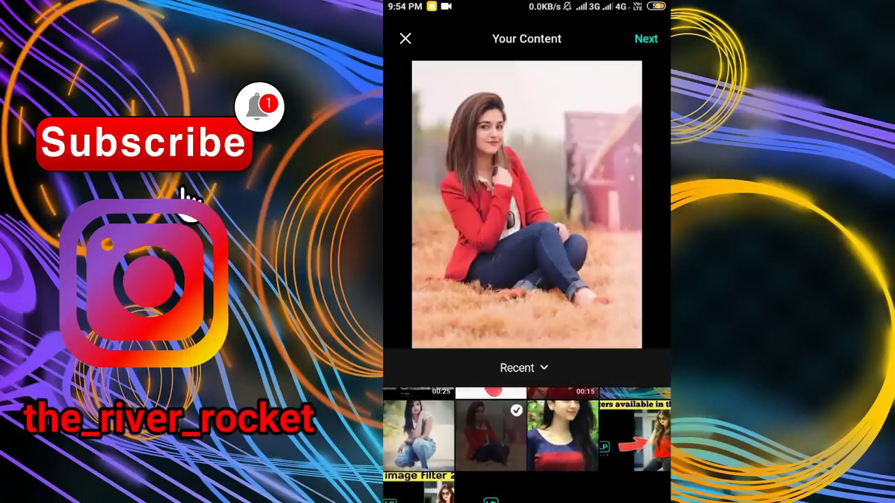
Bring the photo into the Filters editor and try the FL and CA filters
left_click(646, 39)
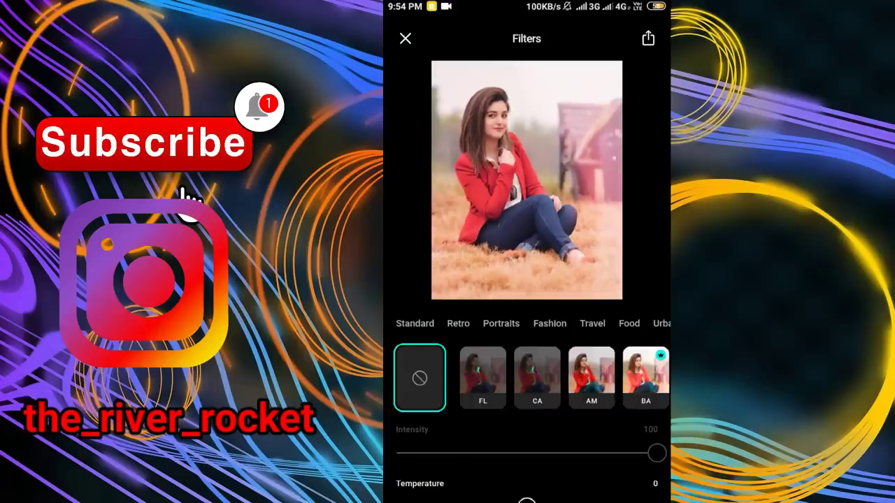
left_click(483, 378)
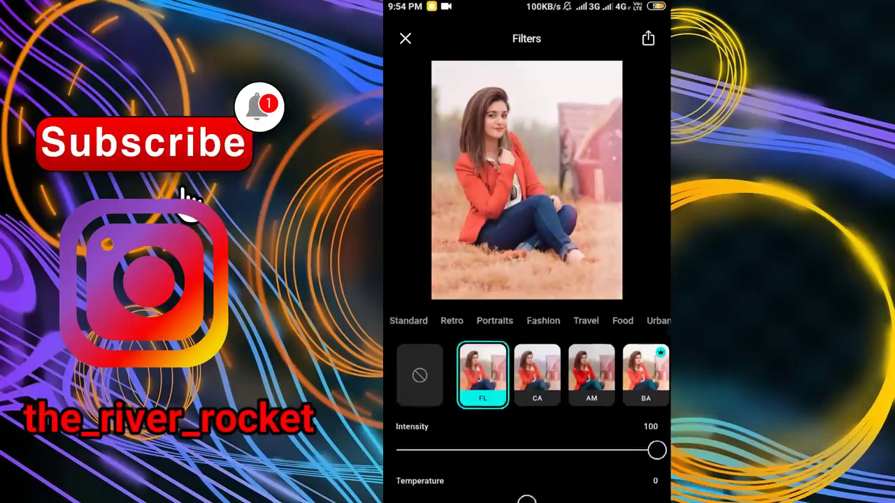
scroll(531, 419, "down", 2)
left_click(534, 338)
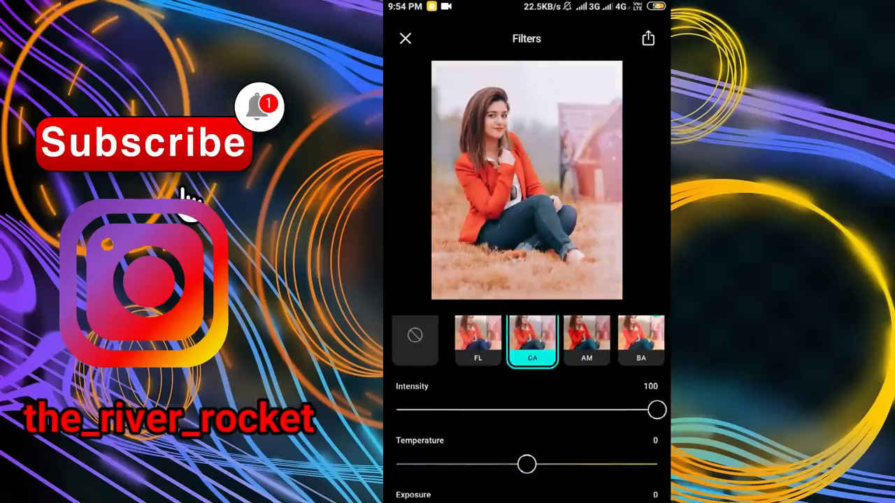
scroll(526, 378, "up", 2)
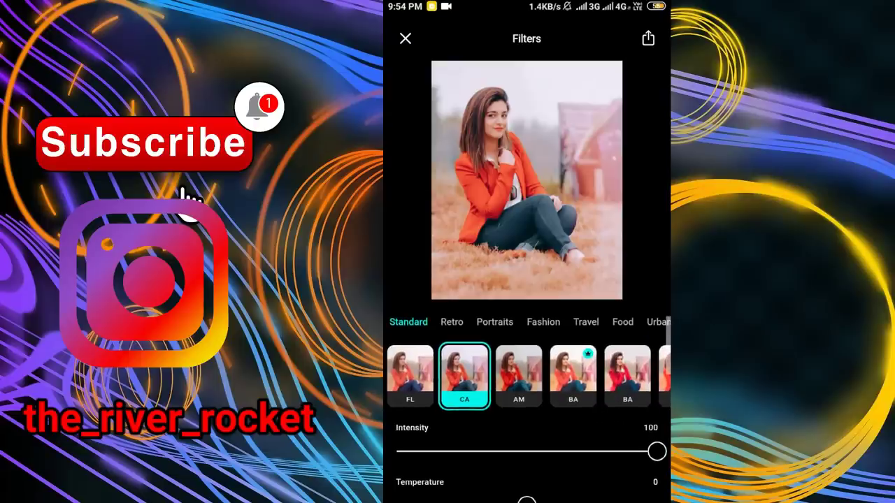
Scroll along the filter strip and try the second BA filter
scroll(528, 375, "right", 1)
scroll(528, 376, "right", 1)
scroll(528, 376, "right", 1)
scroll(528, 375, "right", 1)
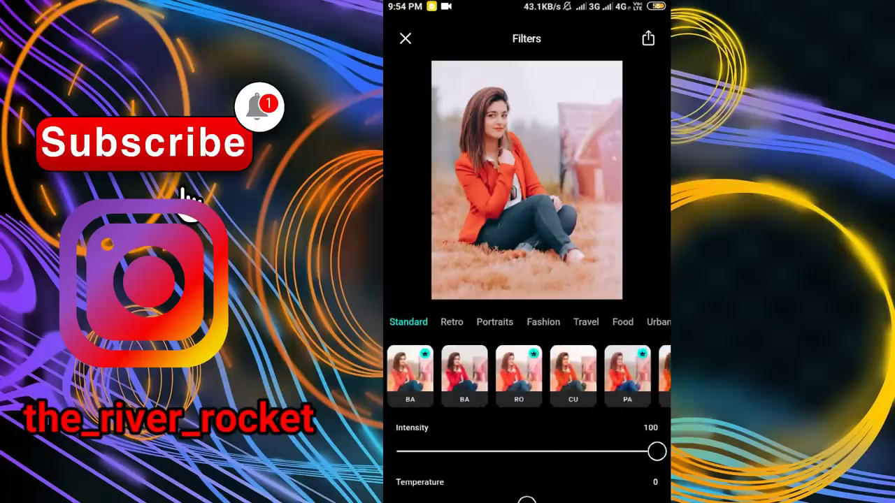
left_click(464, 375)
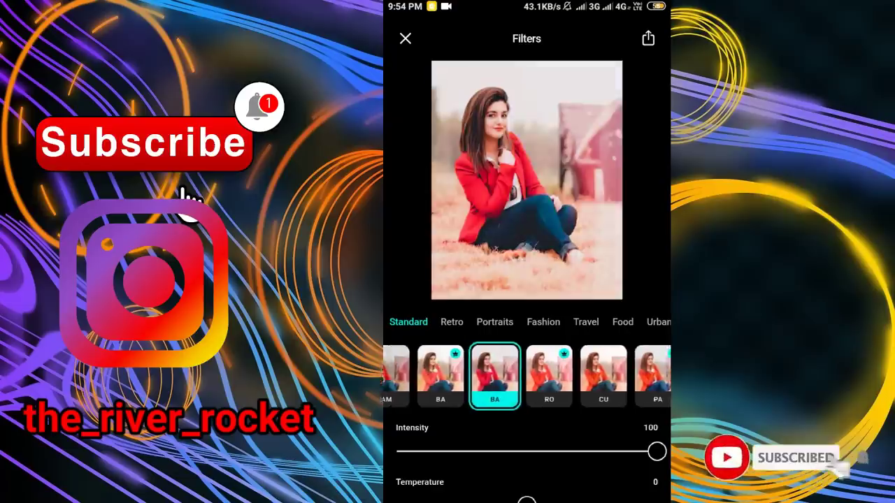
Scroll on to the Portraits set and apply the PO1 filter at intensity 100
scroll(526, 376, "right", 5)
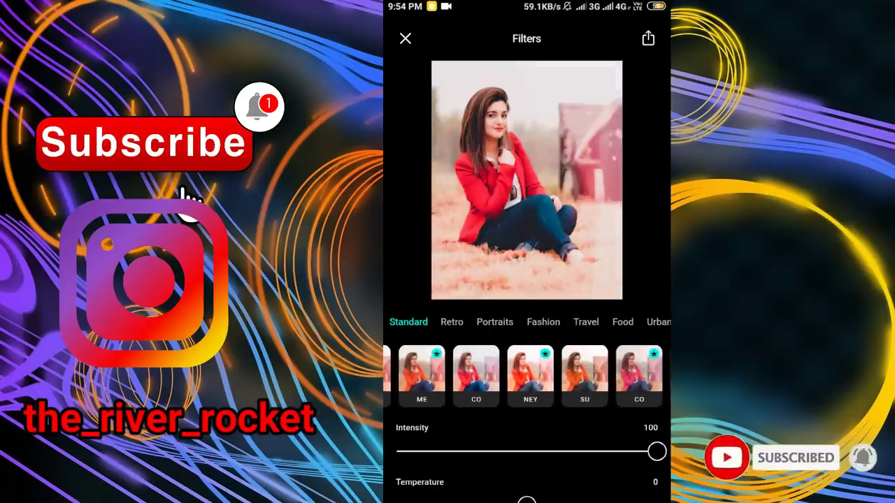
scroll(526, 375, "right", 5)
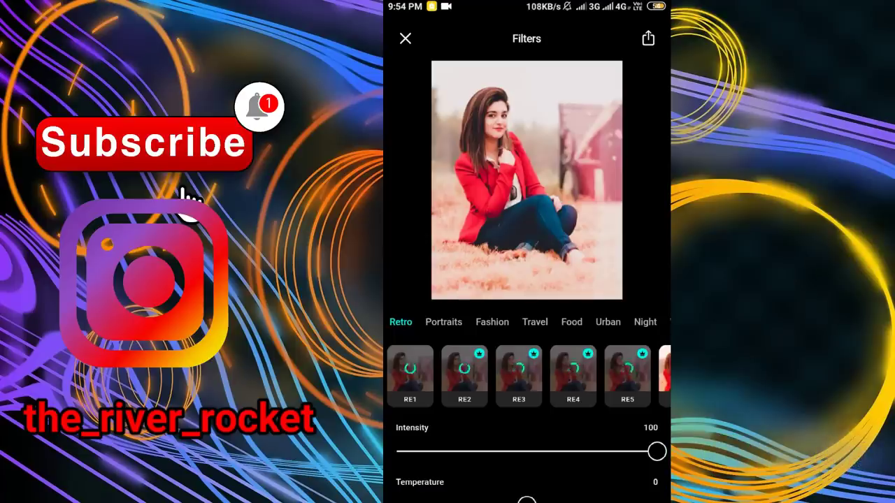
scroll(527, 375, "right", 3)
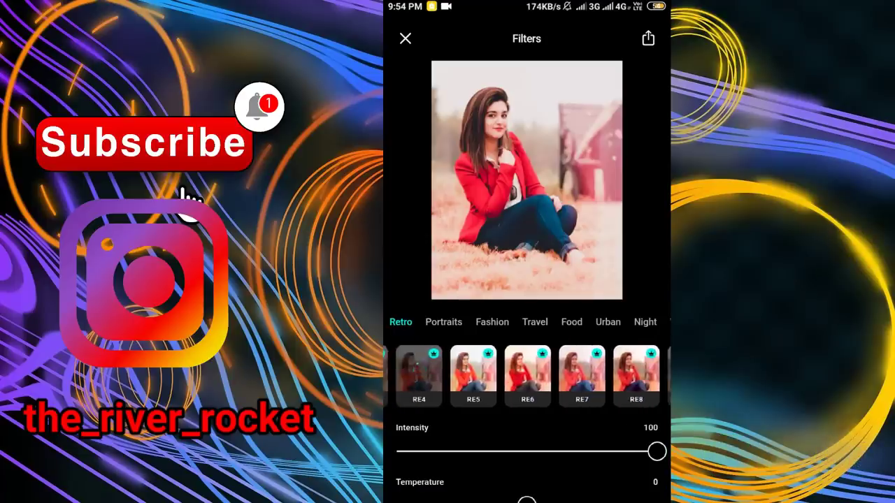
scroll(527, 375, "right", 3)
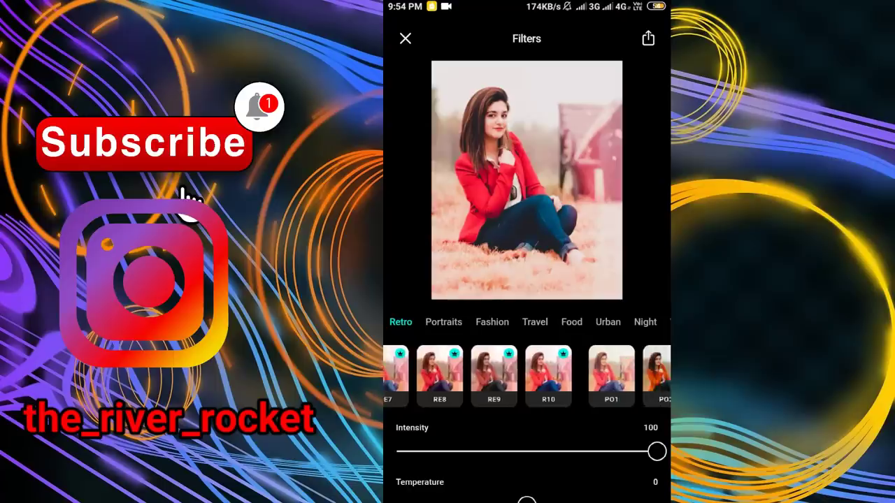
scroll(526, 375, "right", 2)
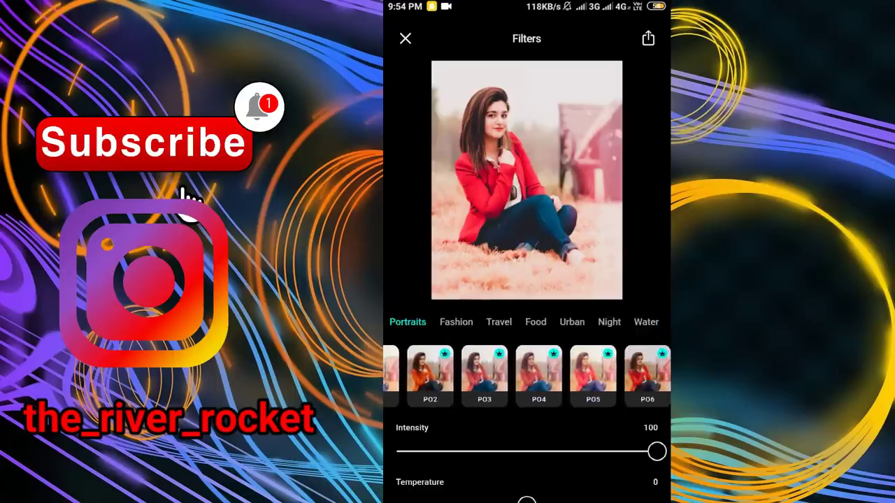
scroll(527, 375, "right", 1)
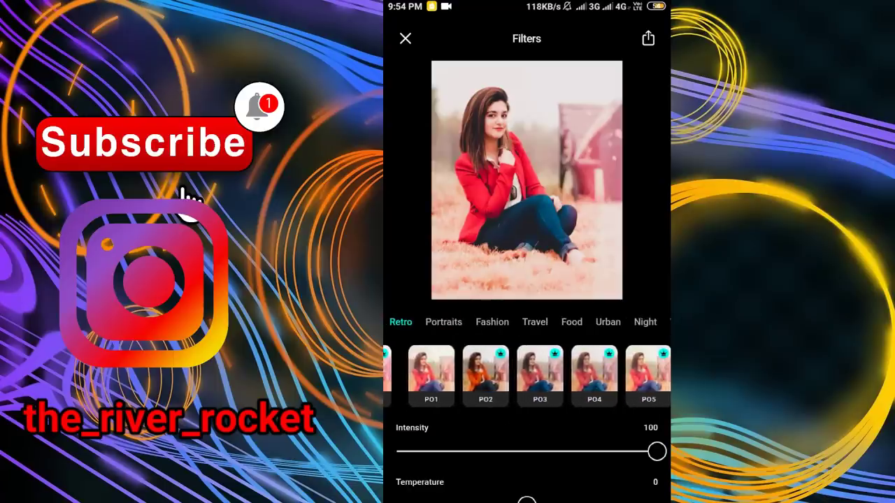
left_click(430, 375)
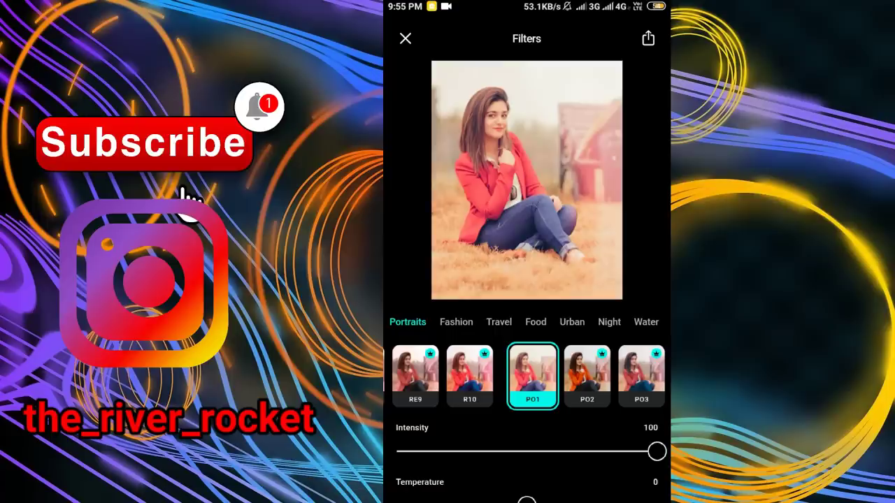
Cool the photo's temperature to -26
scroll(527, 420, "down", 2)
left_click_drag(527, 401, 533, 381)
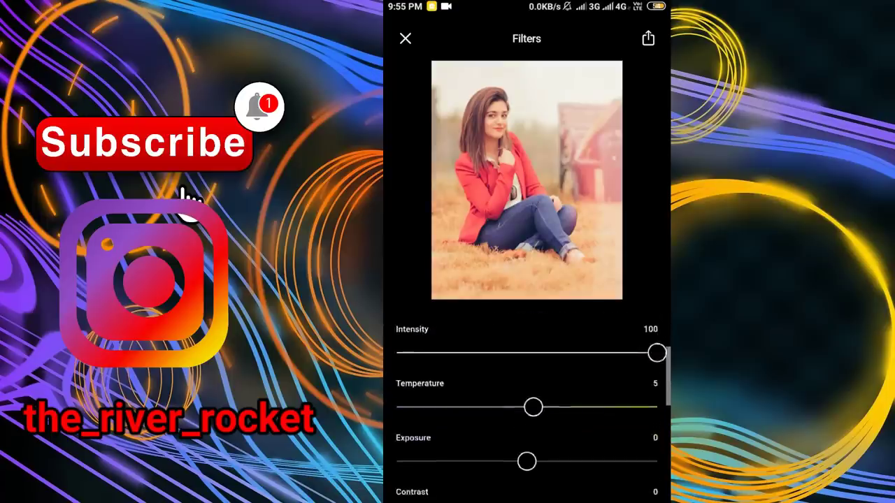
scroll(527, 420, "down", 1)
scroll(526, 409, "down", 1)
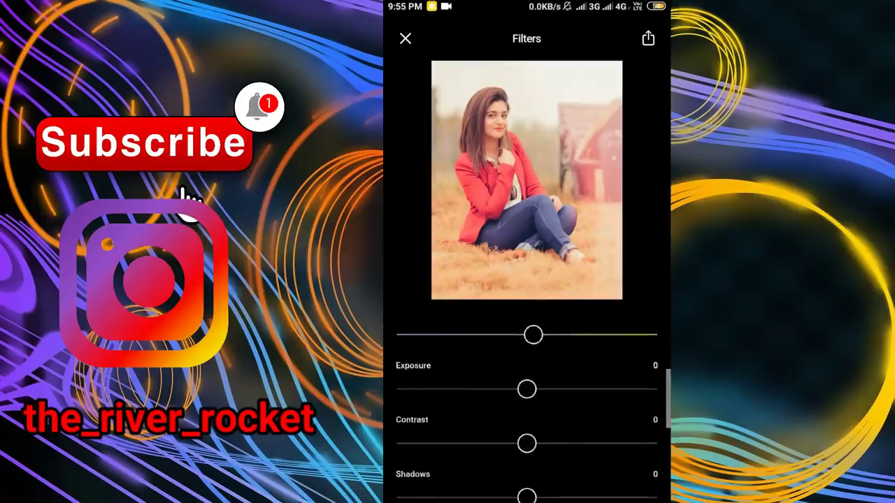
left_click_drag(527, 335, 496, 335)
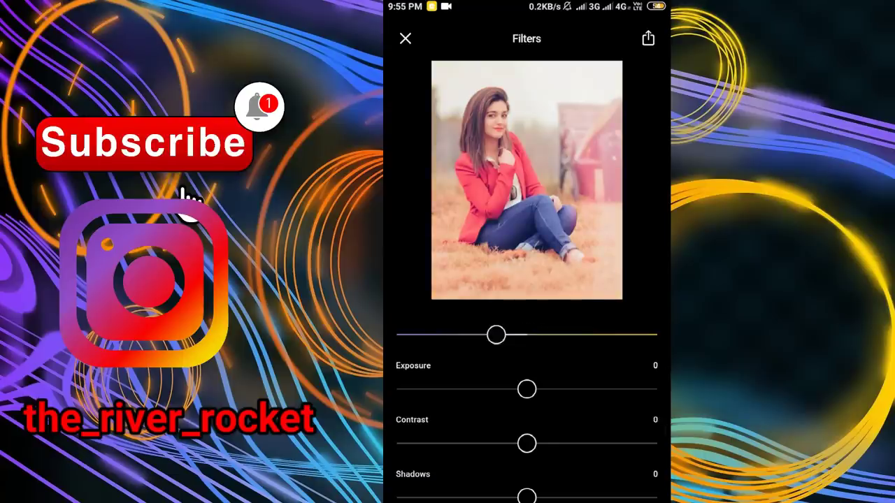
Raise the exposure slightly to 0.98
scroll(526, 413, "up", 1)
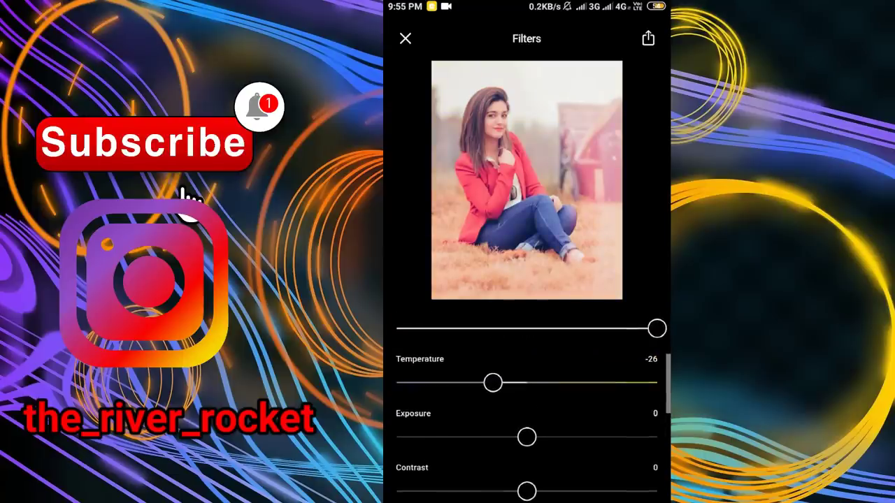
scroll(531, 405, "down", 1)
scroll(526, 405, "up", 1)
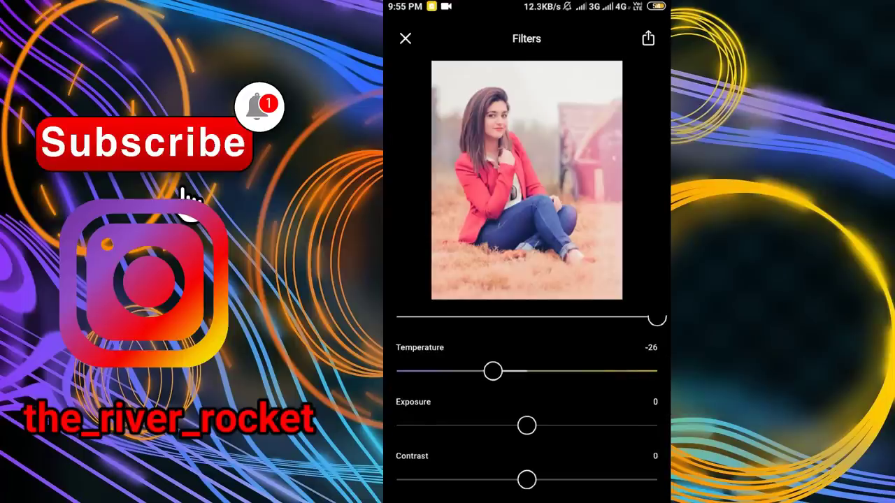
scroll(527, 406, "down", 2)
scroll(527, 405, "up", 3)
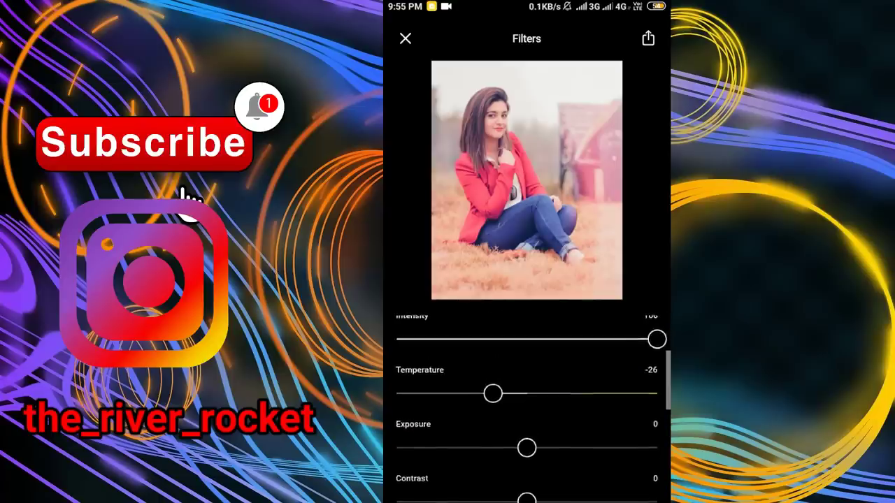
scroll(526, 409, "down", 1)
scroll(527, 409, "down", 1)
scroll(526, 409, "down", 1)
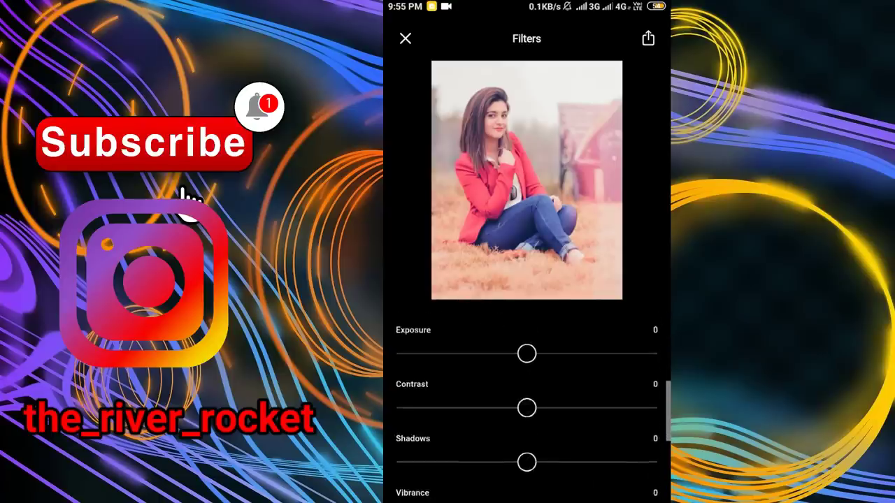
left_click_drag(527, 361, 552, 361)
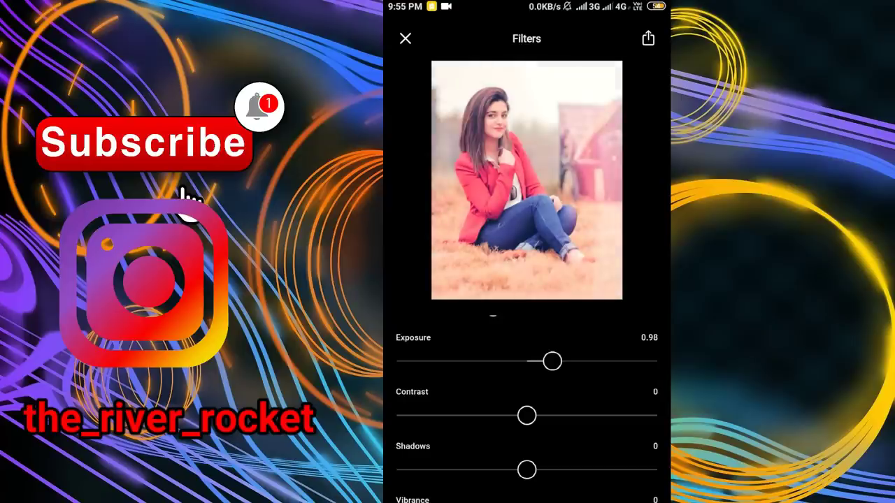
Settle the contrast at 11 after trying 26 and -18
left_click_drag(527, 416, 533, 361)
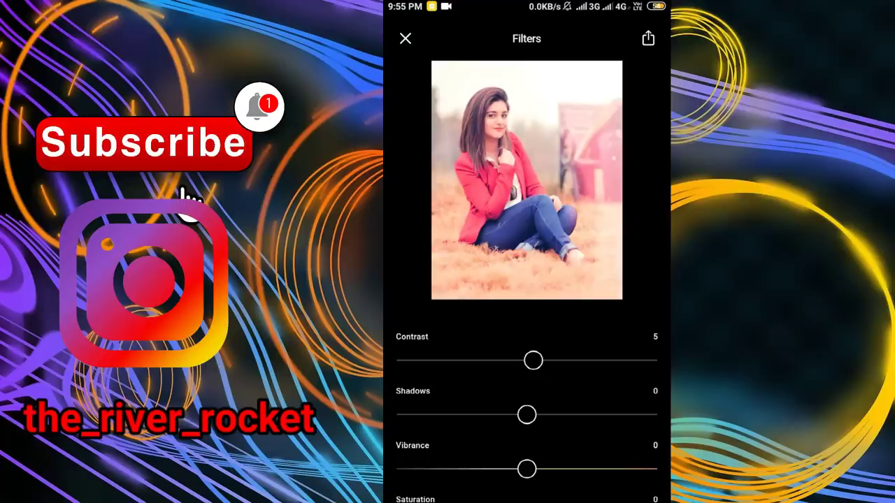
left_click_drag(533, 361, 560, 361)
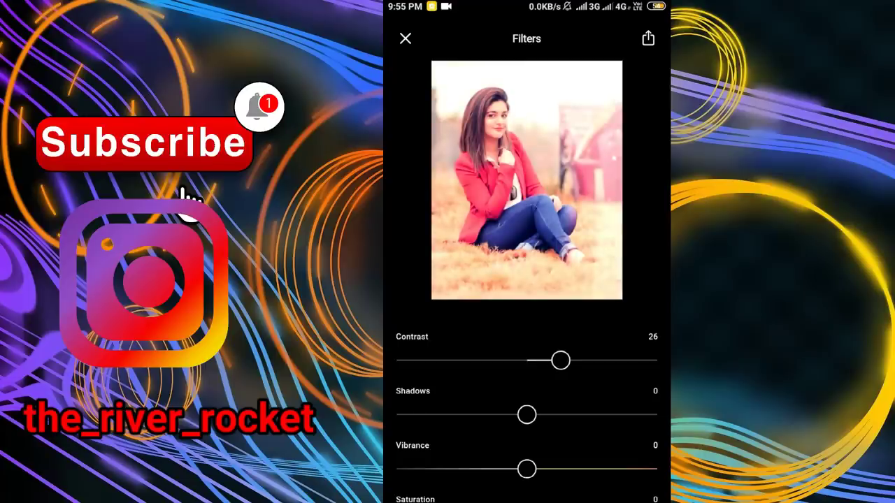
left_click_drag(560, 361, 503, 360)
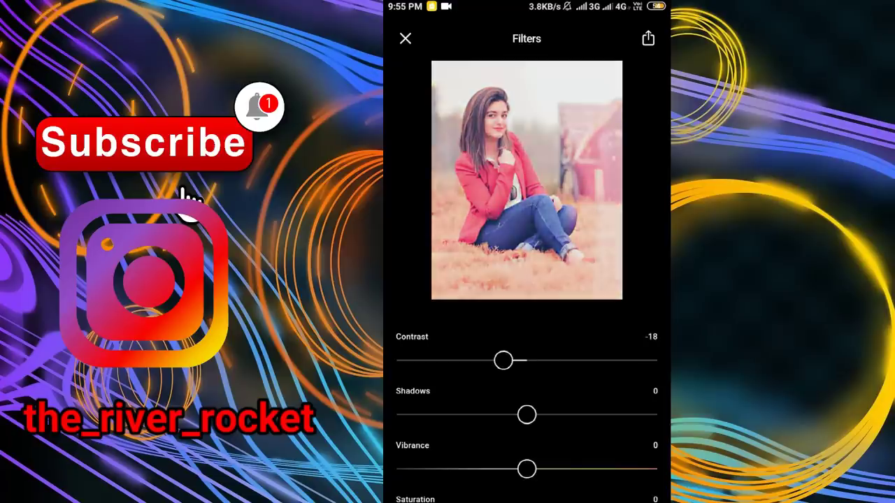
left_click_drag(504, 360, 541, 361)
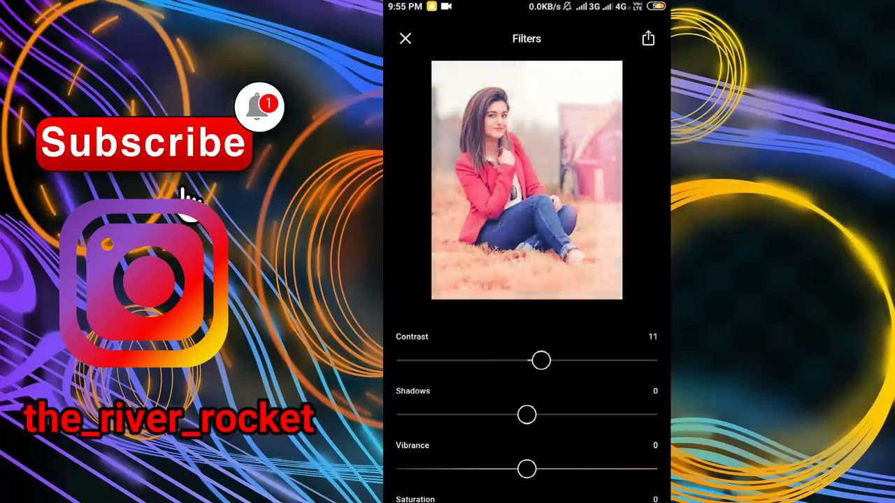
Set vibrance to 5 and lift shadows to 24, then review the sliders
scroll(526, 419, "down", 2)
left_click_drag(526, 424, 534, 424)
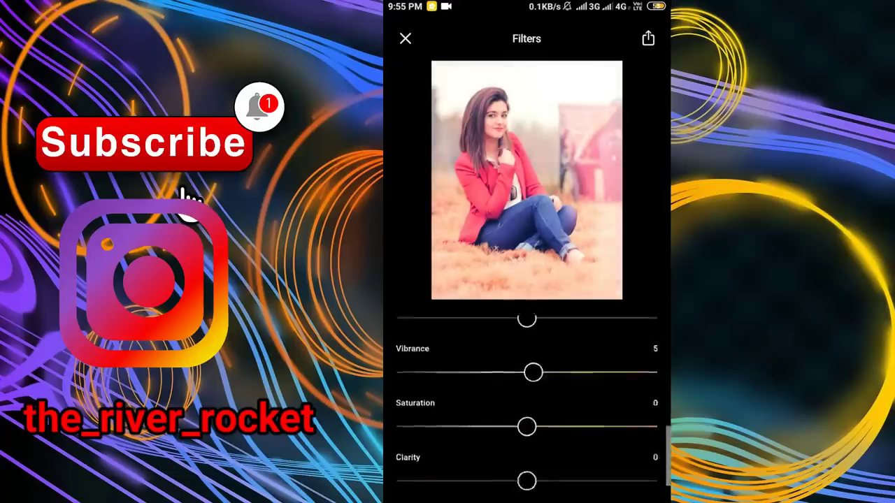
scroll(527, 420, "up", 1)
scroll(527, 419, "up", 1)
left_click_drag(527, 363, 556, 364)
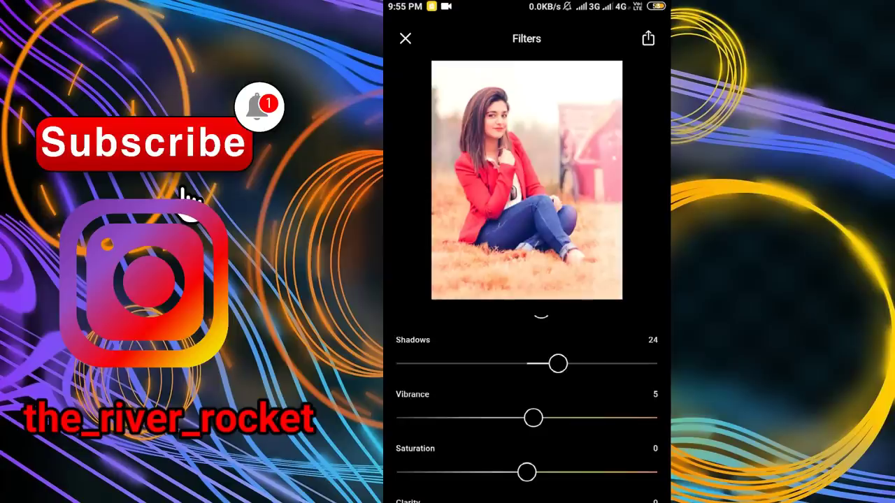
scroll(526, 419, "down", 2)
scroll(527, 420, "up", 1)
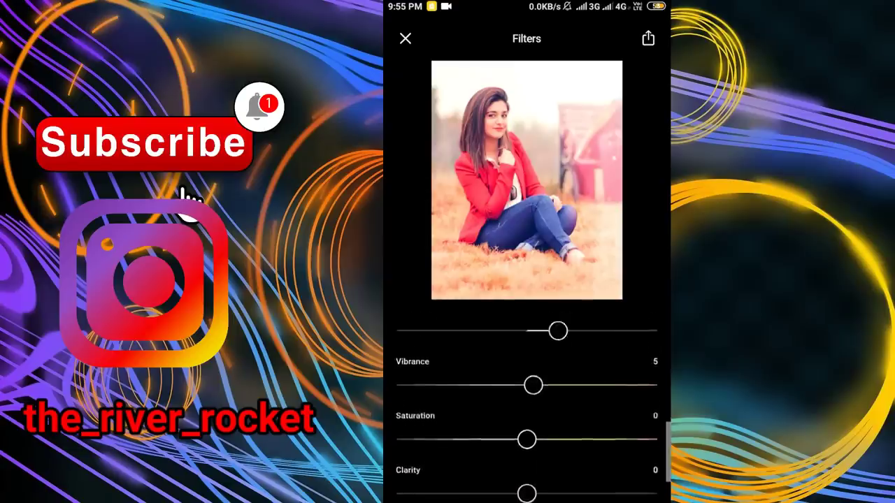
scroll(526, 420, "down", 3)
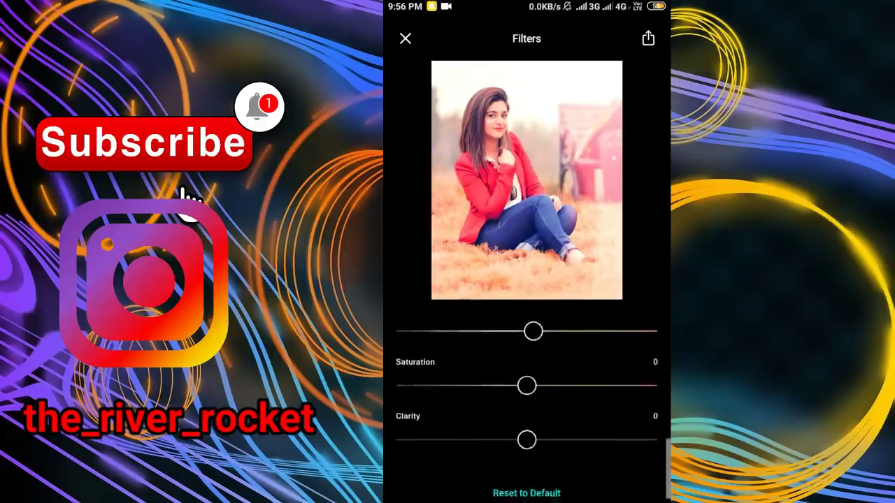
scroll(527, 419, "down", 2)
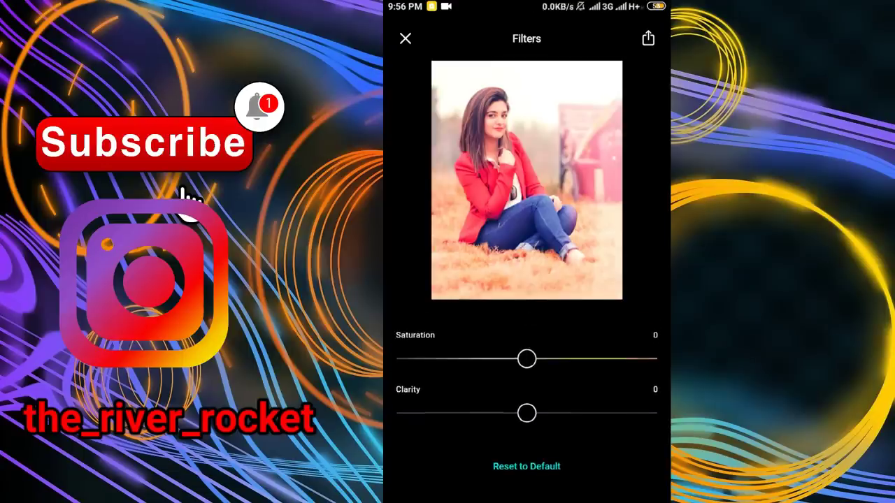
scroll(526, 420, "up", 2)
scroll(526, 419, "up", 2)
scroll(527, 420, "up", 3)
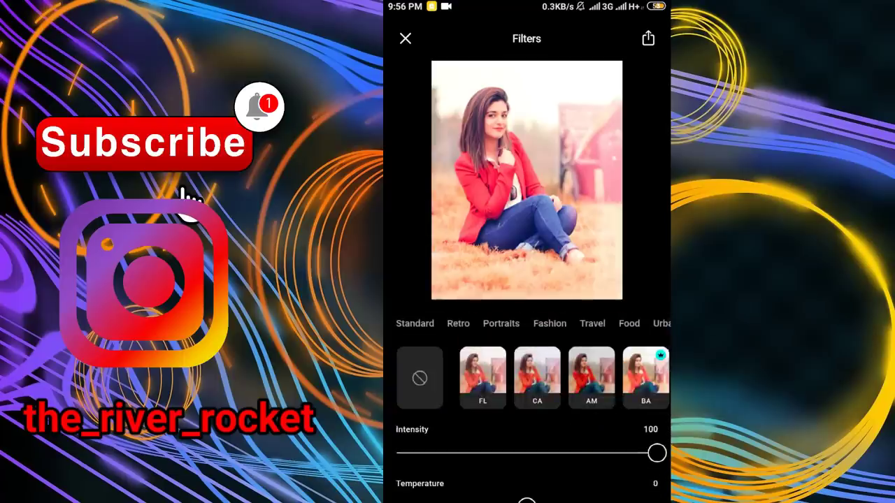
Browse past the Portraits presets to Fashion and apply the FA1 filter
scroll(527, 323, "right", 3)
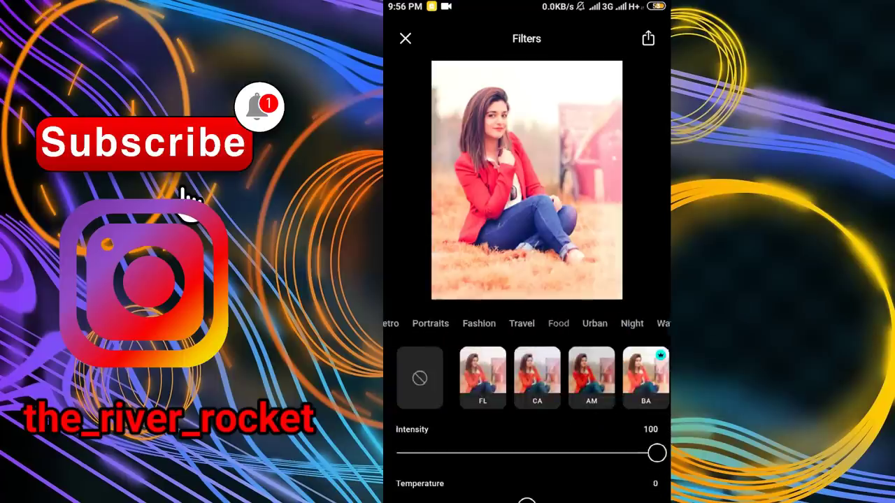
scroll(526, 323, "left", 1)
scroll(527, 323, "right", 1)
left_click(412, 323)
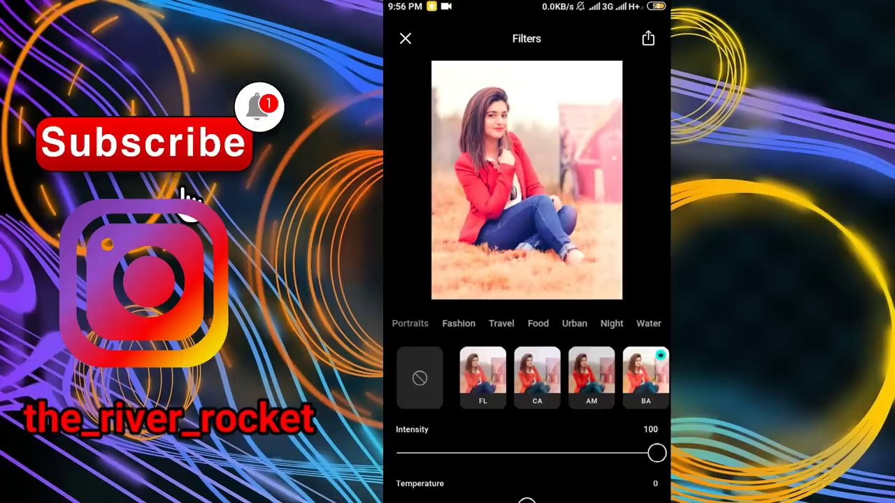
scroll(527, 378, "right", 1)
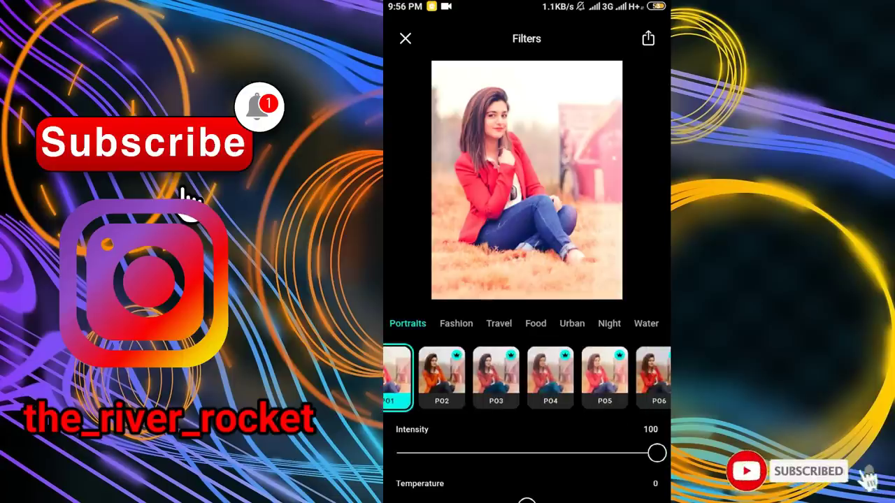
scroll(527, 377, "right", 1)
scroll(527, 378, "right", 2)
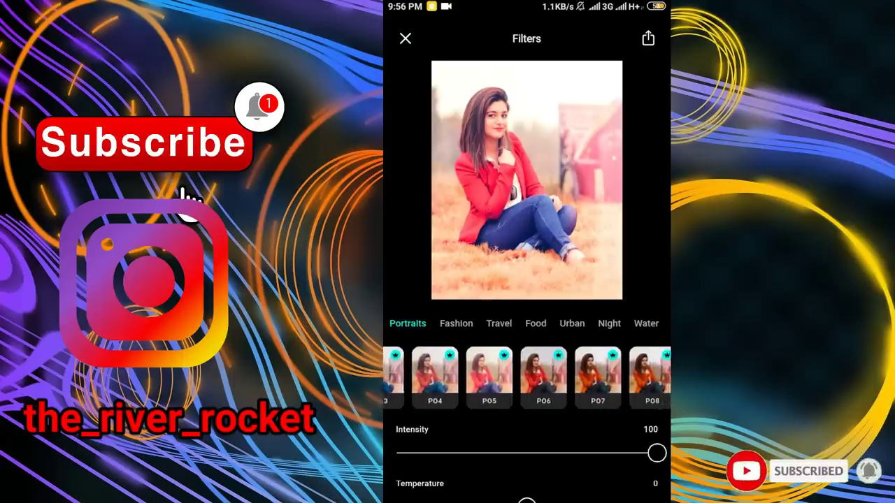
scroll(526, 378, "right", 2)
scroll(526, 377, "right", 2)
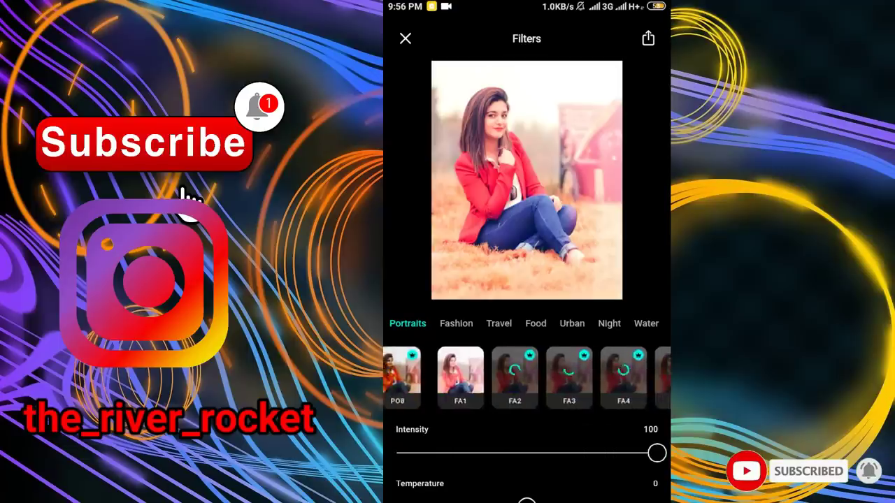
scroll(527, 378, "right", 2)
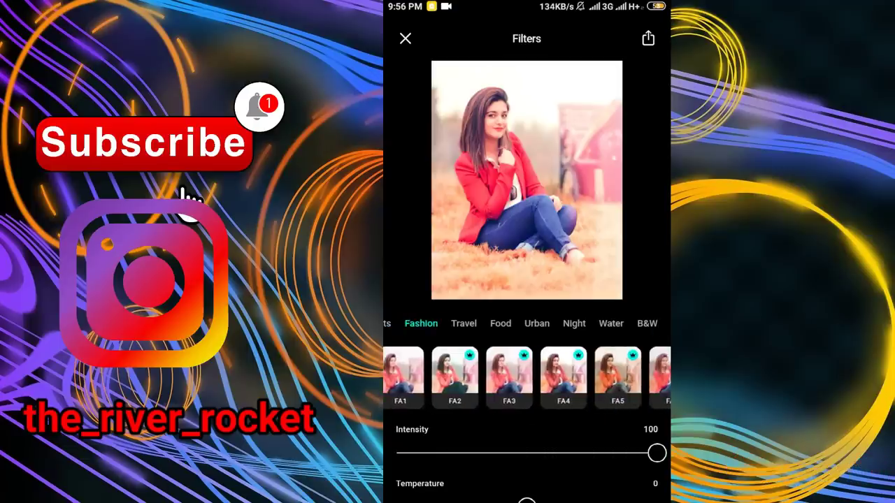
left_click(402, 377)
Switch to no filter to compare against the original colours
scroll(527, 378, "left", 3)
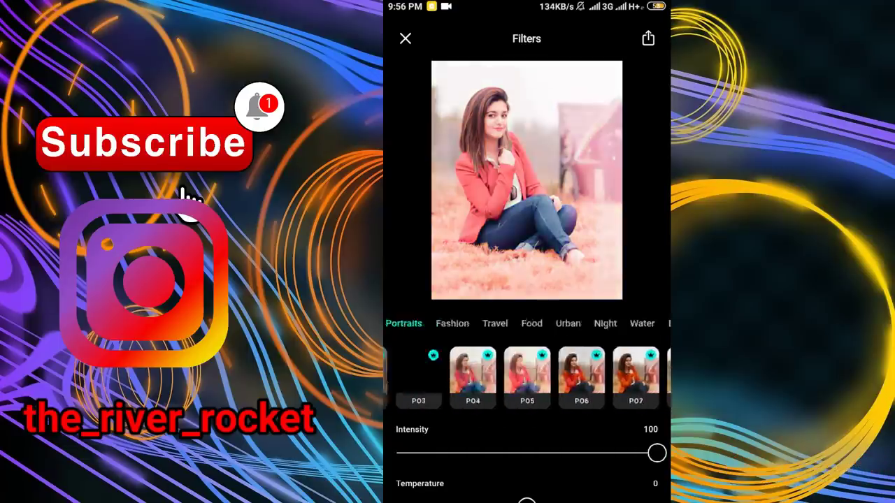
scroll(527, 378, "left", 3)
scroll(527, 377, "left", 3)
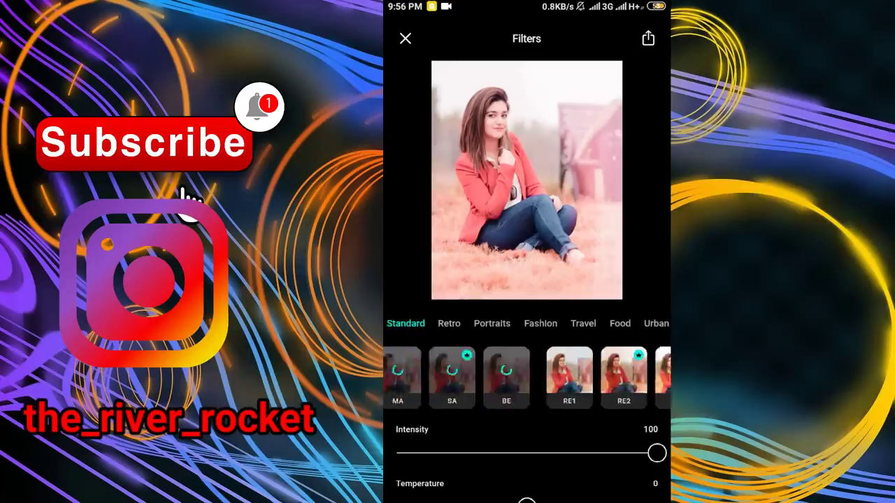
scroll(526, 378, "left", 2)
scroll(526, 378, "left", 2)
scroll(527, 378, "left", 2)
scroll(526, 378, "left", 2)
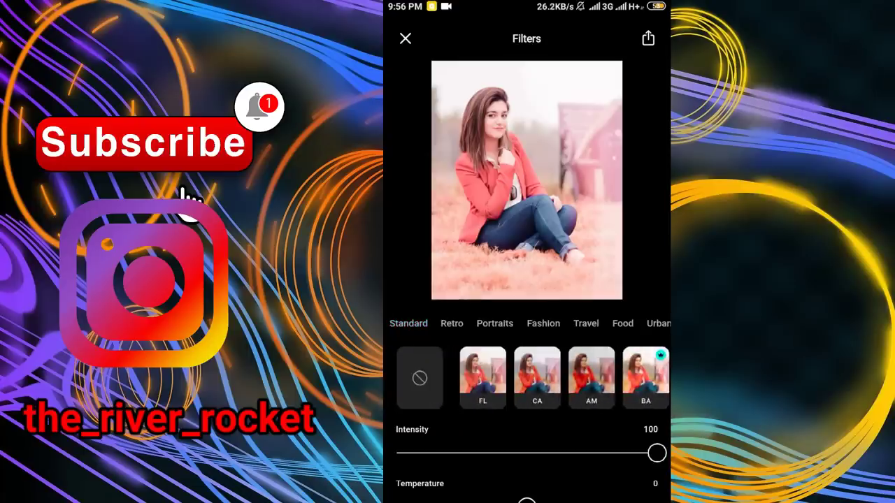
left_click(420, 378)
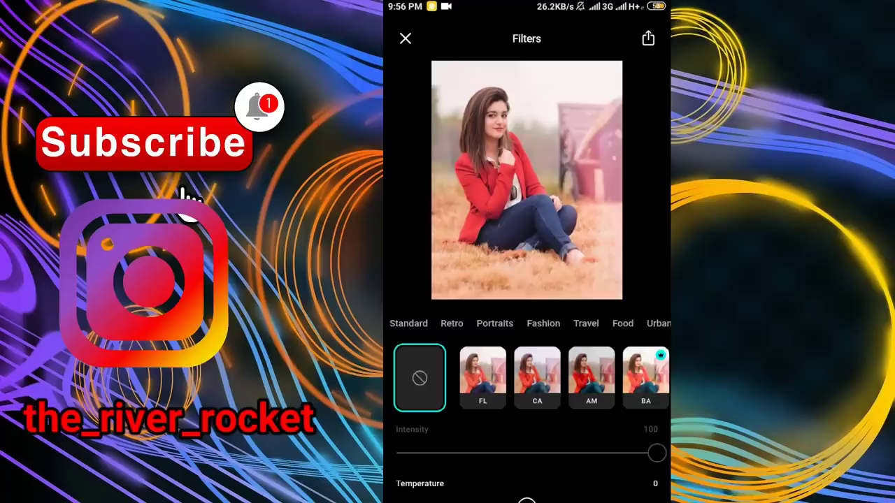
scroll(527, 323, "right", 3)
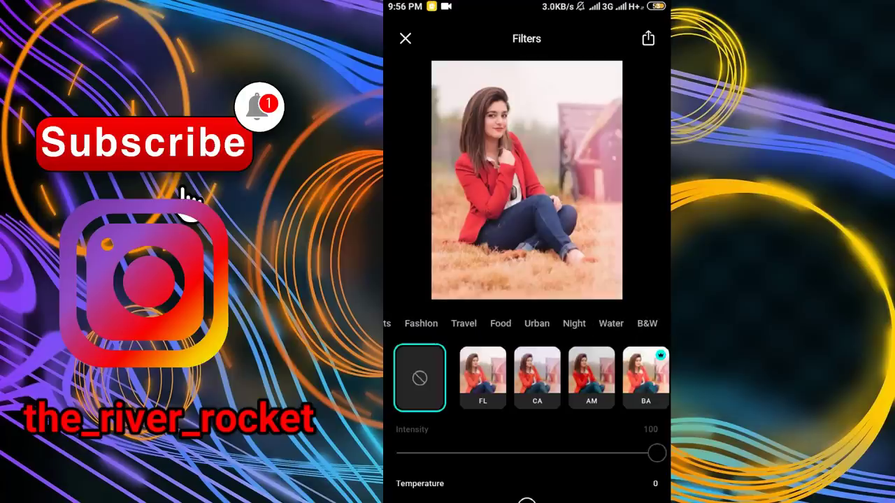
Reapply the FA1 Fashion filter while browsing the filter categories
left_click(410, 377)
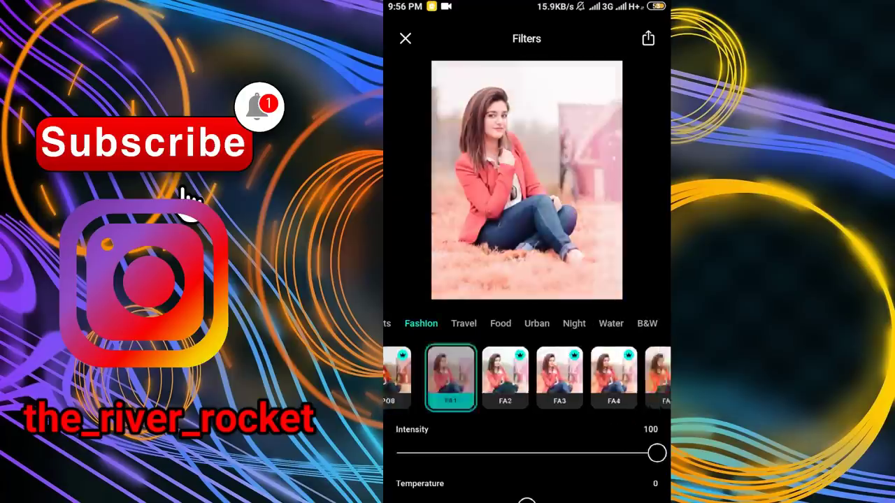
scroll(526, 377, "right", 2)
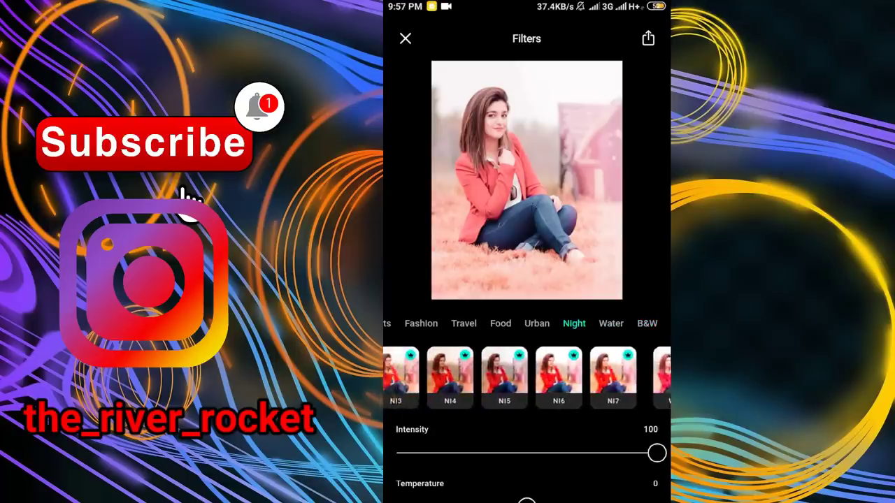
scroll(527, 377, "left", 3)
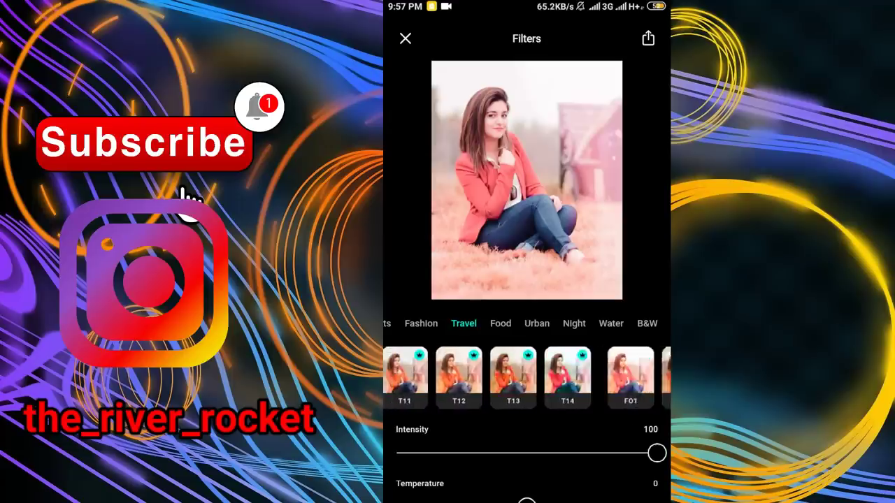
scroll(526, 378, "left", 3)
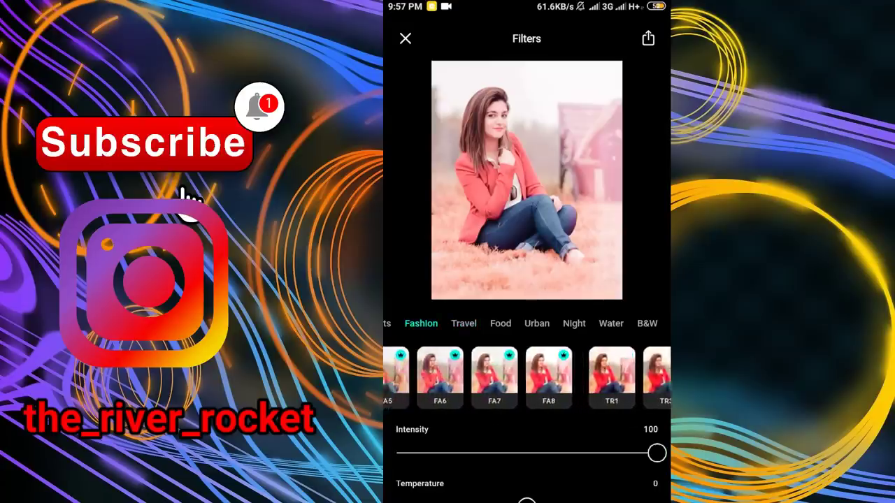
scroll(526, 378, "left", 3)
left_click(400, 377)
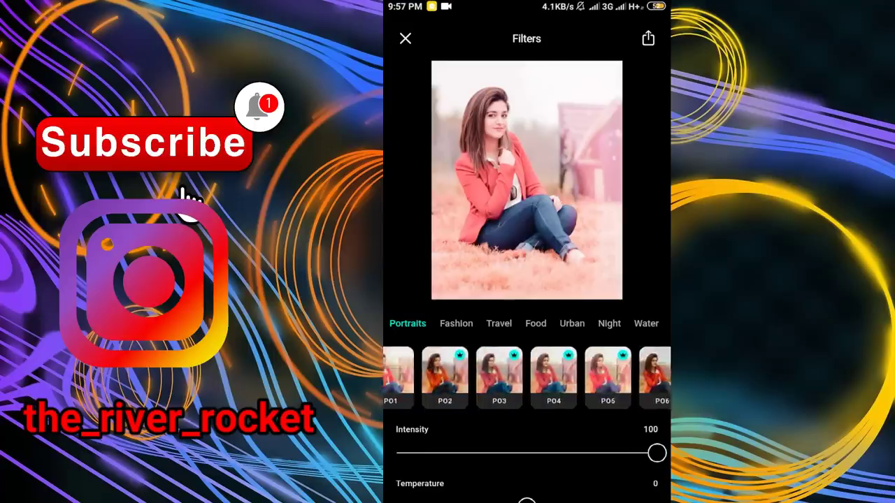
Replace FA1 with the P01 Portraits filter and check the adjustment sliders
scroll(527, 378, "left", 3)
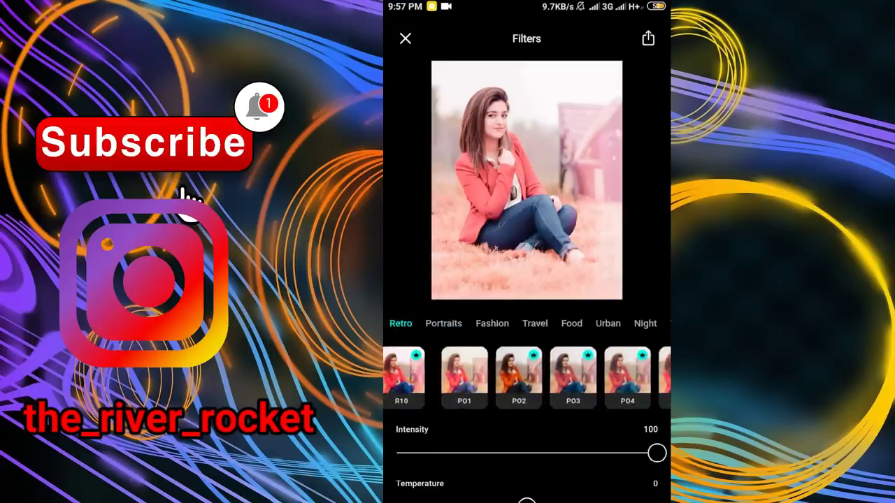
left_click(464, 378)
scroll(526, 377, "left", 3)
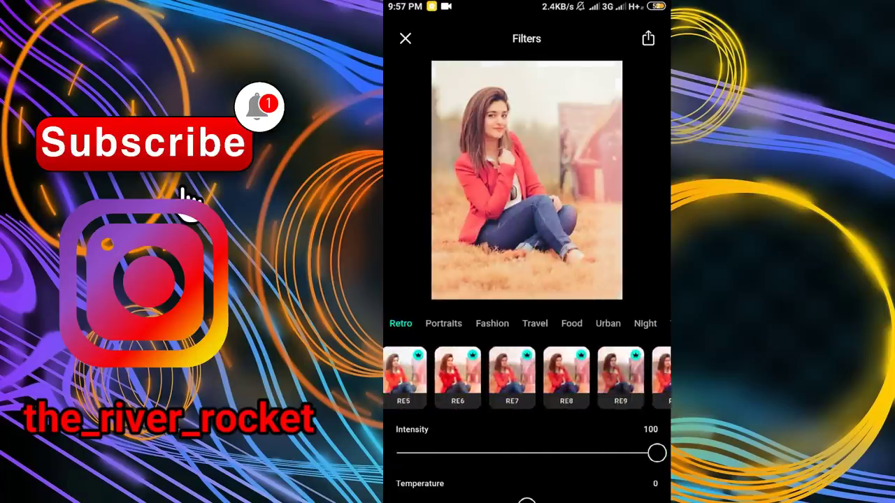
scroll(527, 377, "left", 5)
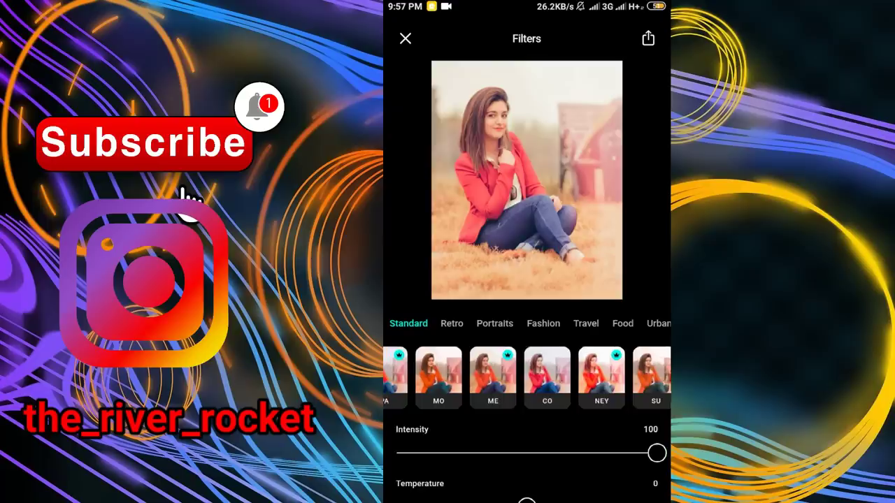
scroll(527, 406, "down", 5)
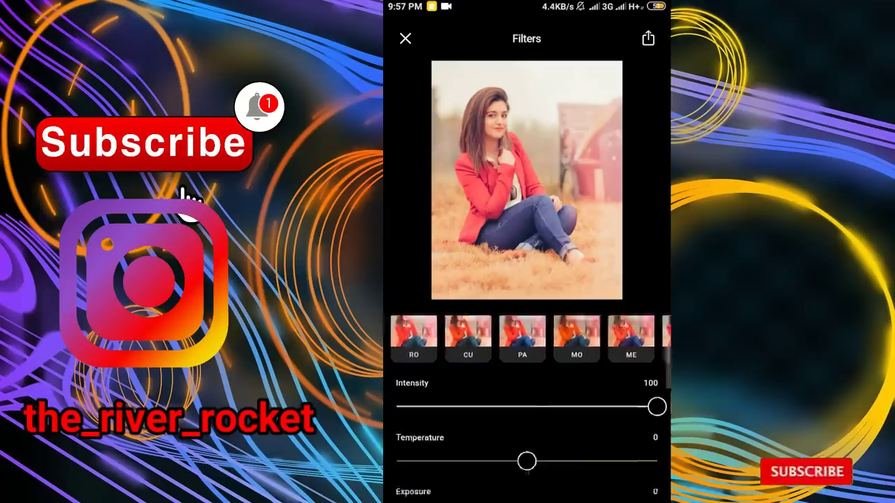
scroll(527, 406, "up", 5)
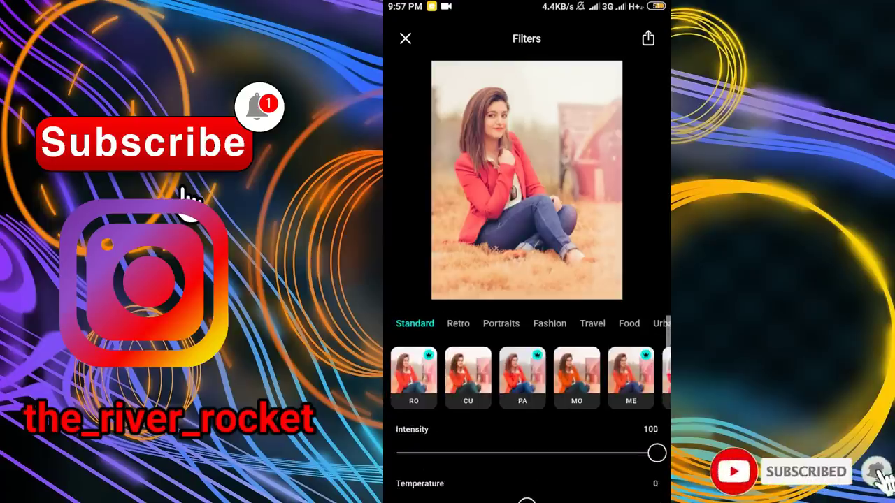
Save the edited photo to photos, then exit to the Discard changes prompt
left_click(648, 39)
left_click(527, 424)
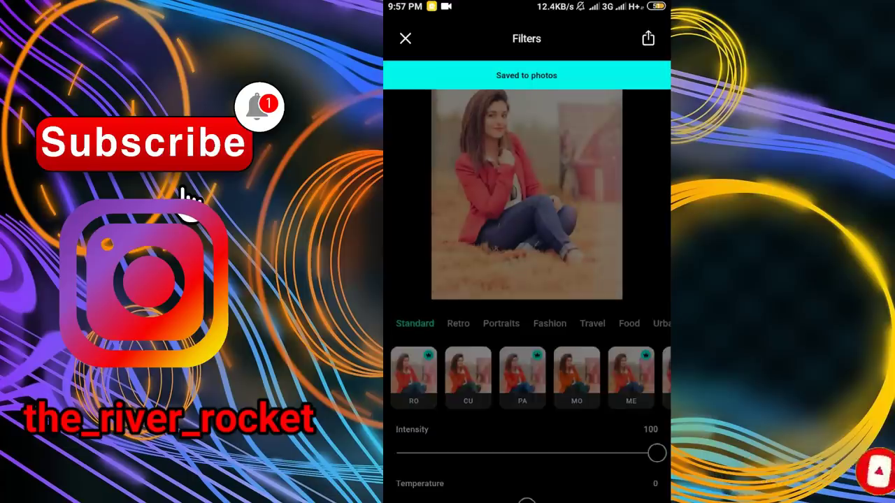
left_click(405, 38)
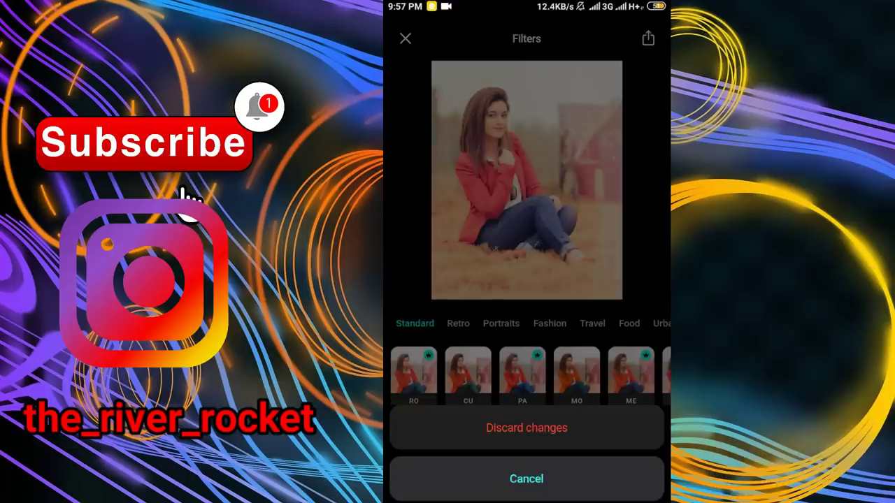